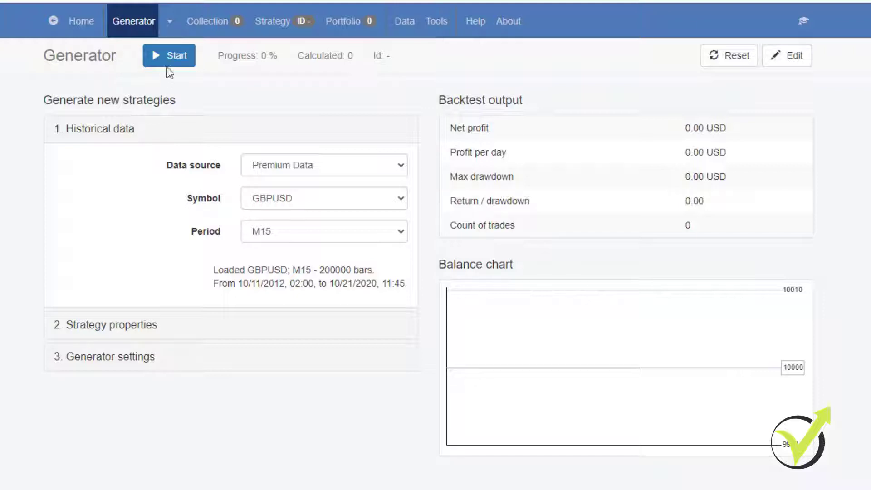
Go through the Collection page to the Strategy Editor showing the empty EURUSD M15 strategy.
left_click(207, 25)
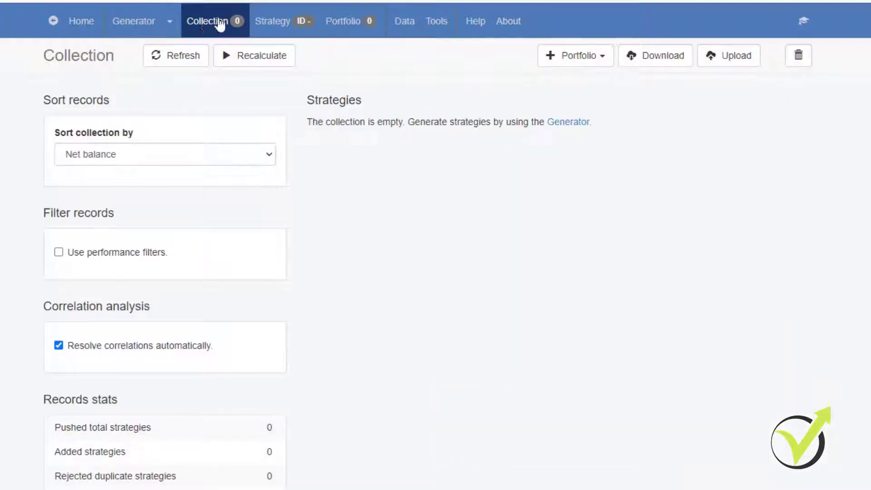
left_click(263, 22)
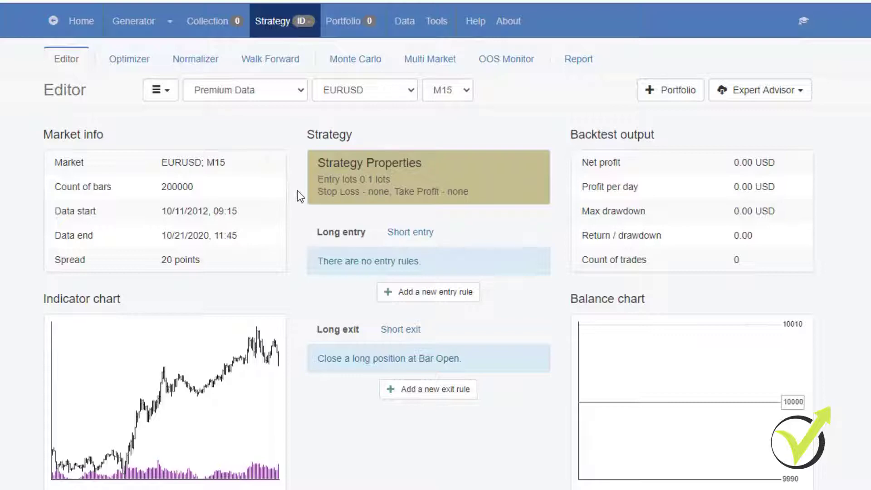
Add a Stochastic rises long entry rule.
left_click(455, 293)
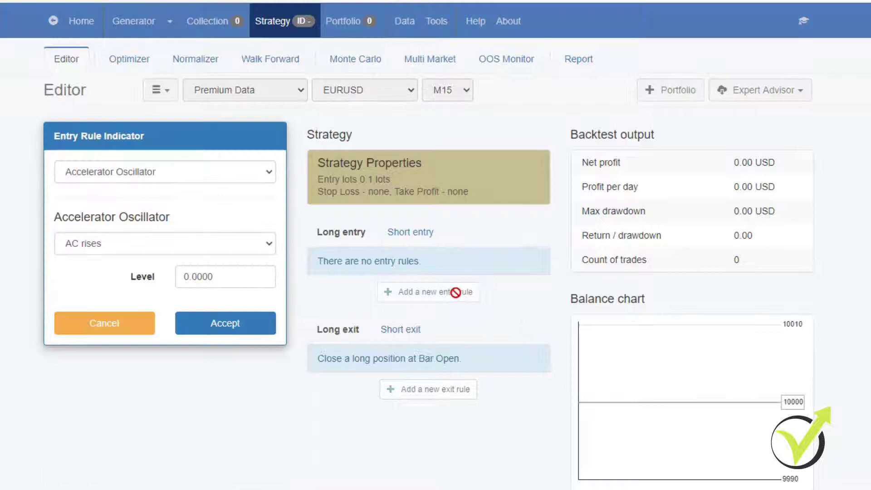
left_click(195, 175)
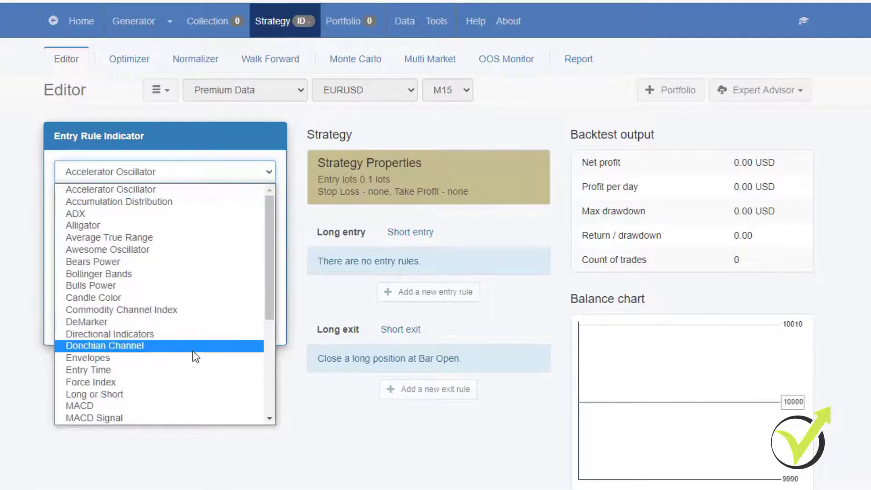
scroll(194, 356, "down", 5)
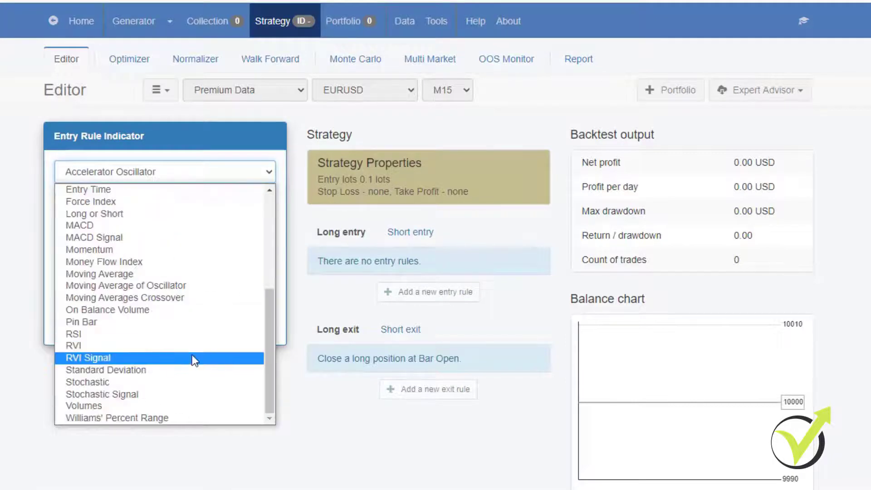
left_click(181, 382)
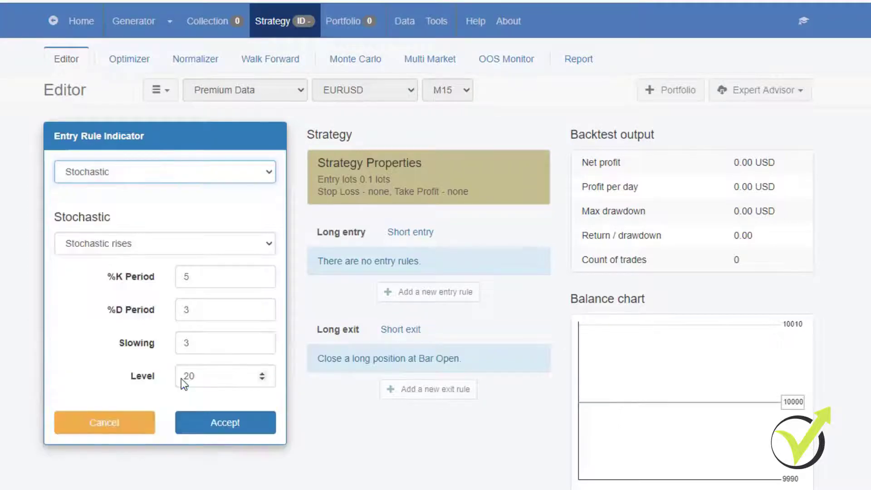
left_click(227, 422)
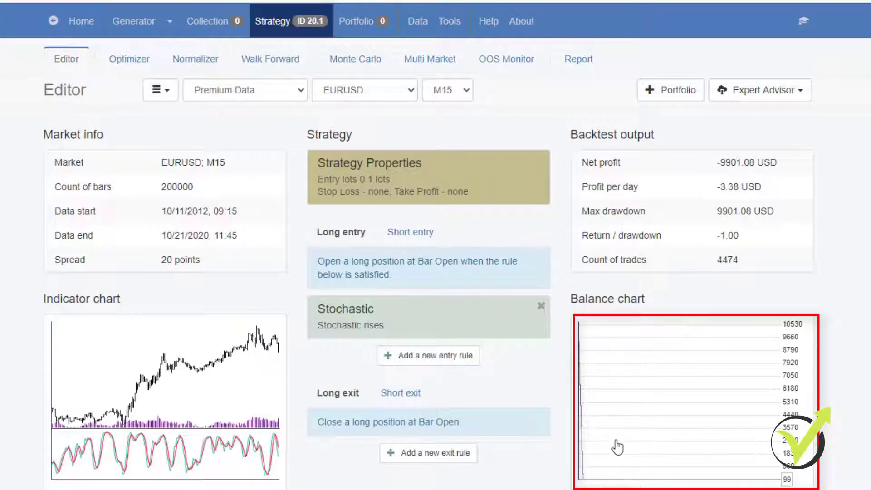
Add an Average True Range rises exit rule.
left_click(424, 456)
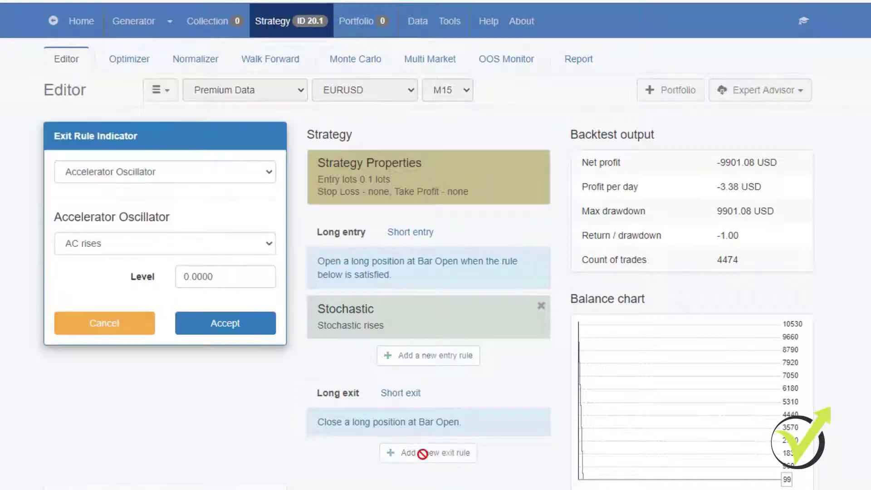
left_click(136, 182)
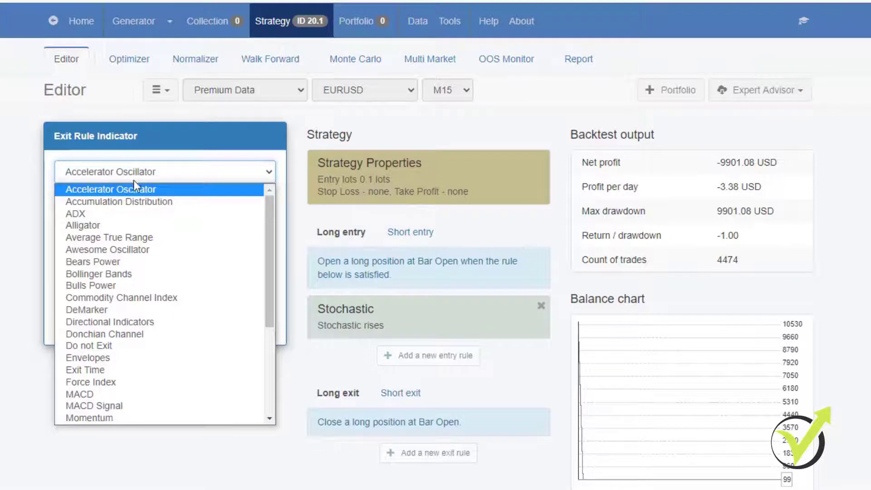
left_click(132, 237)
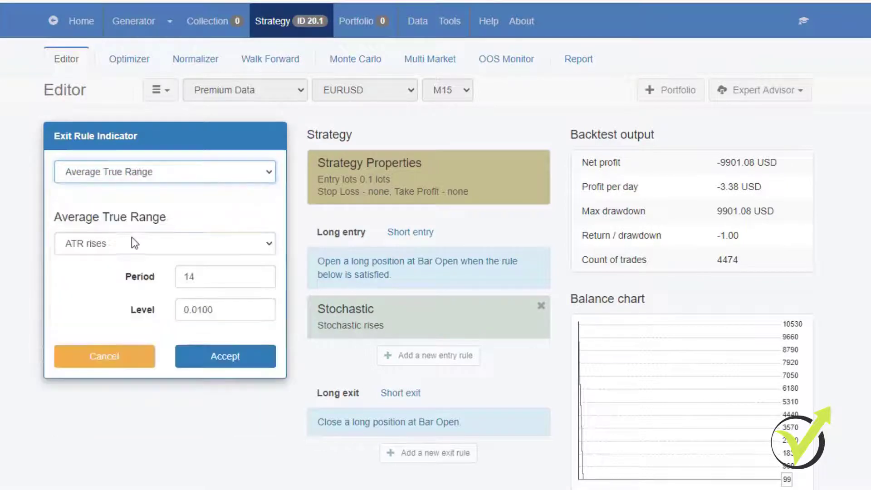
left_click(200, 364)
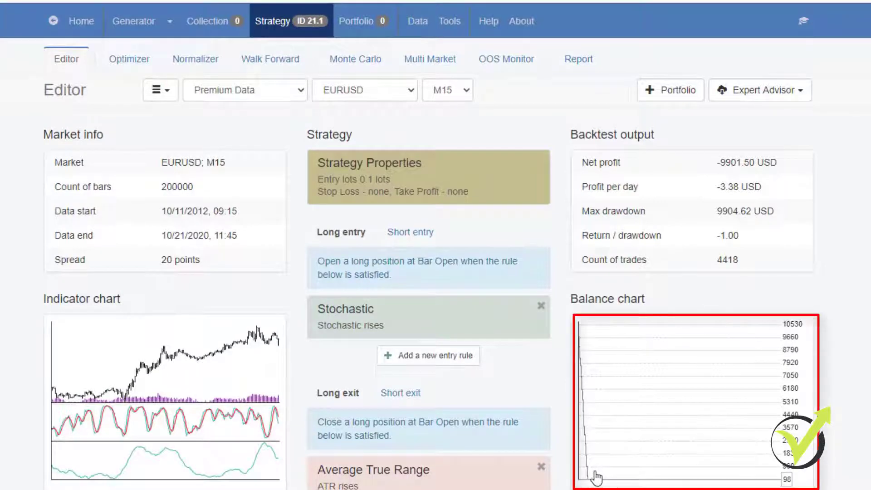
Set Take Profit to 60 pips instead of 100 in Strategy Properties.
left_click(371, 184)
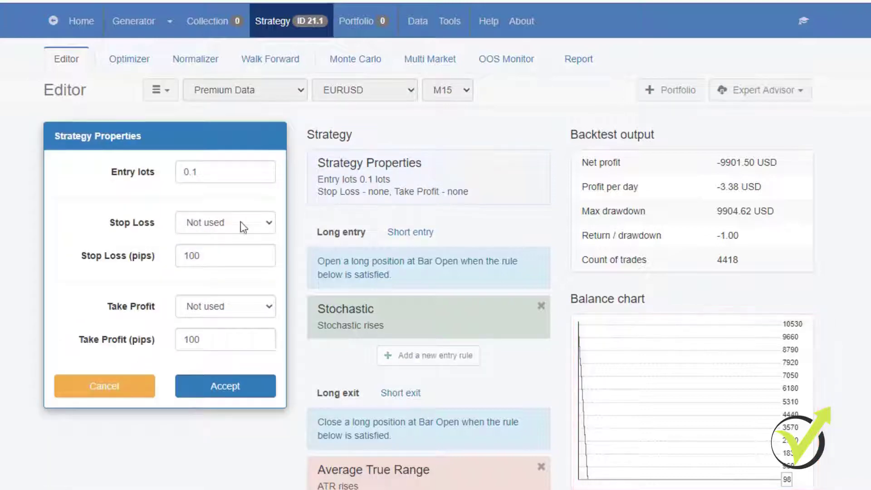
left_click(227, 247)
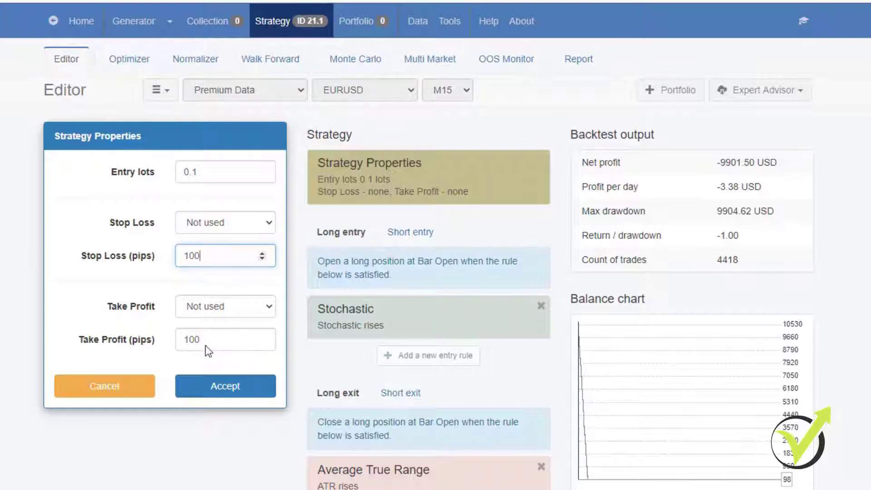
left_click_drag(208, 346, 173, 353)
key("BackSpace")
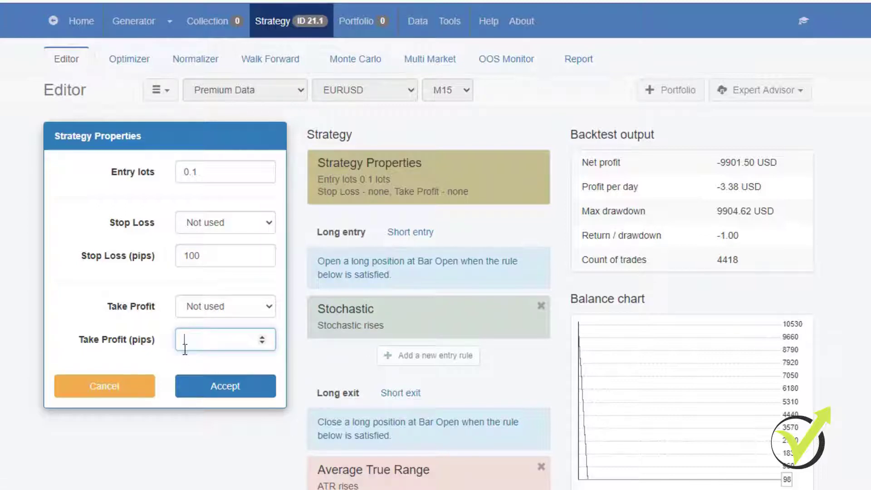
type("60")
left_click(228, 390)
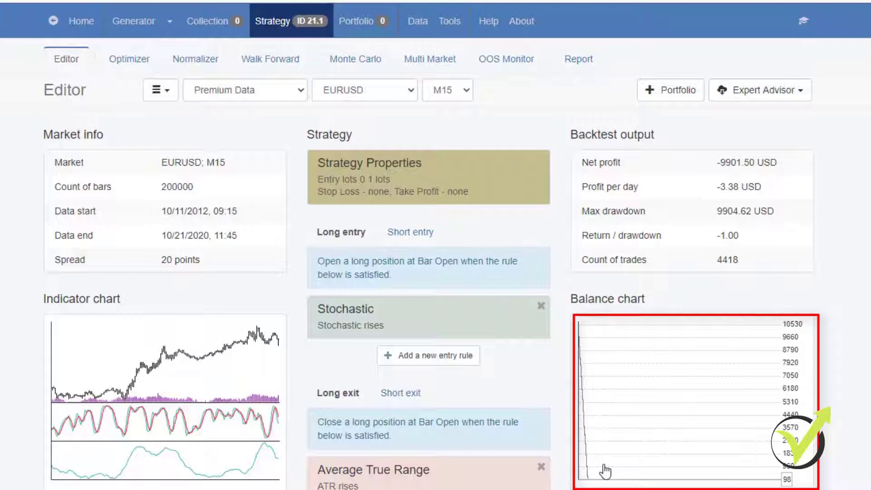
Change the Stochastic entry rule to 'crosses the Level line downward'.
left_click(378, 325)
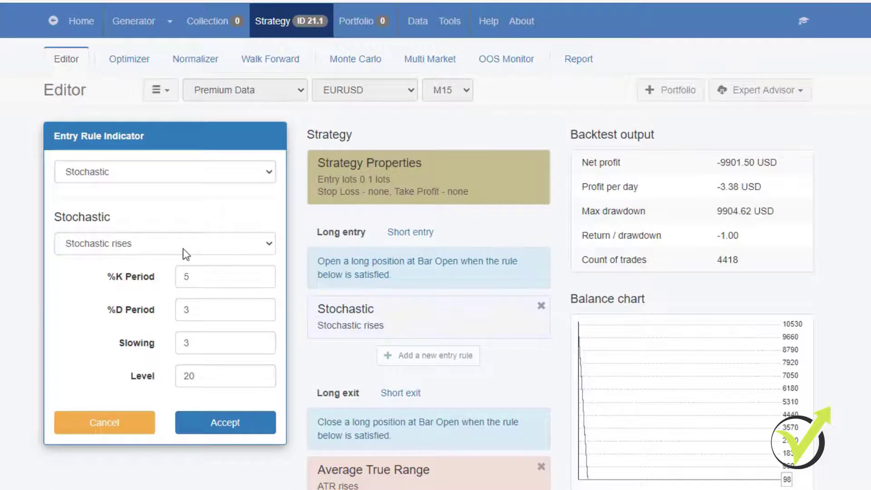
left_click(141, 247)
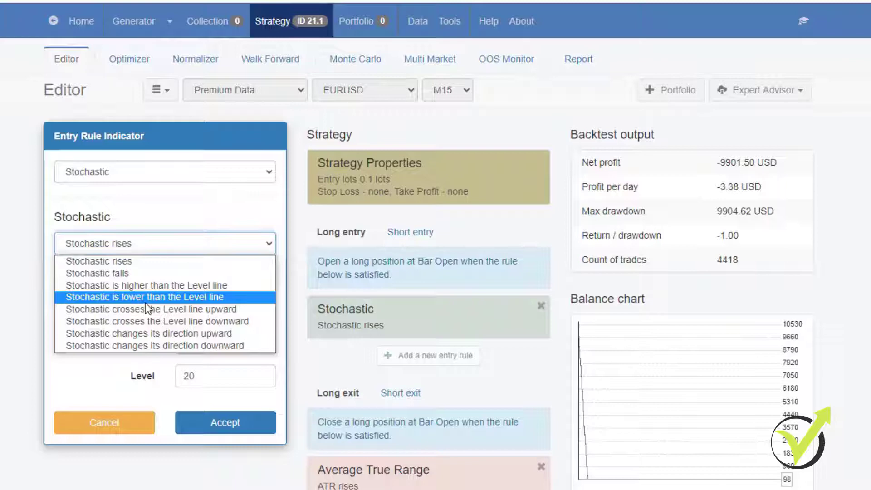
left_click(148, 321)
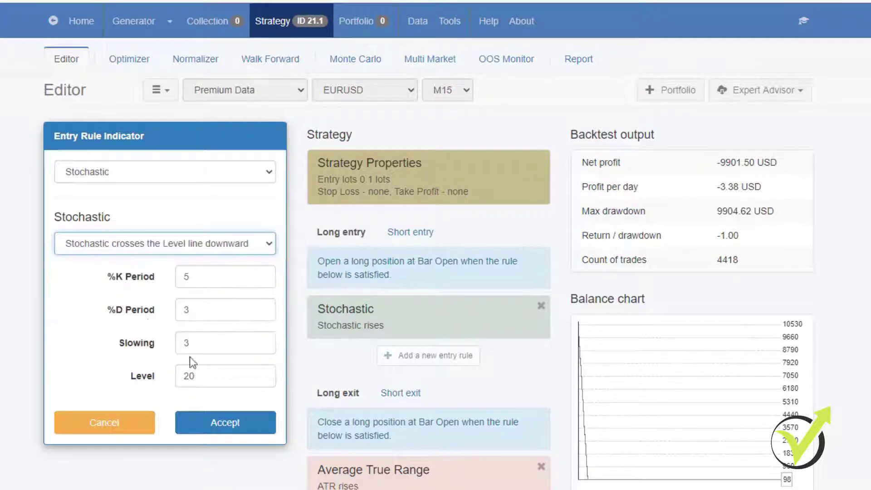
left_click(224, 429)
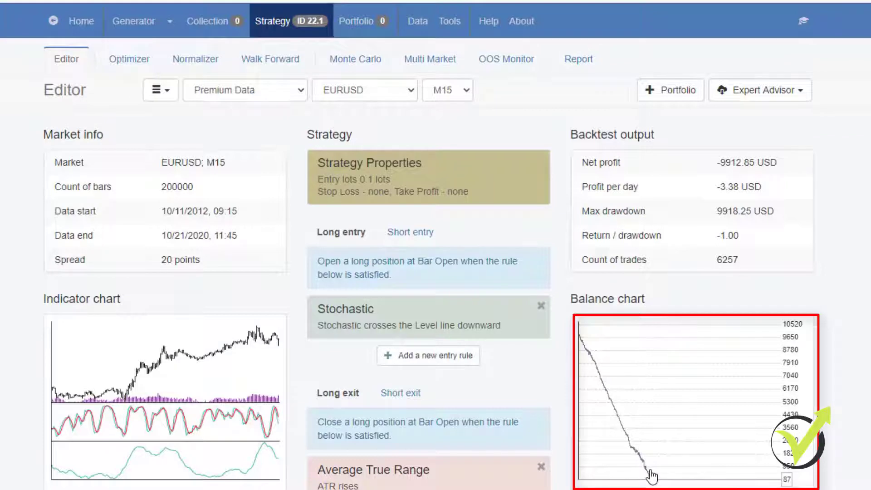
Change the ATR exit rule to 'crosses the Level line downward'.
left_click(410, 476)
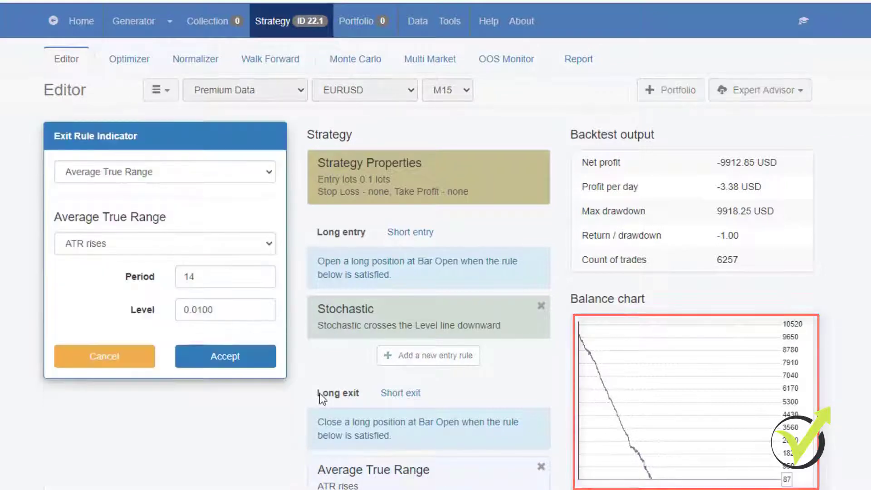
left_click(239, 250)
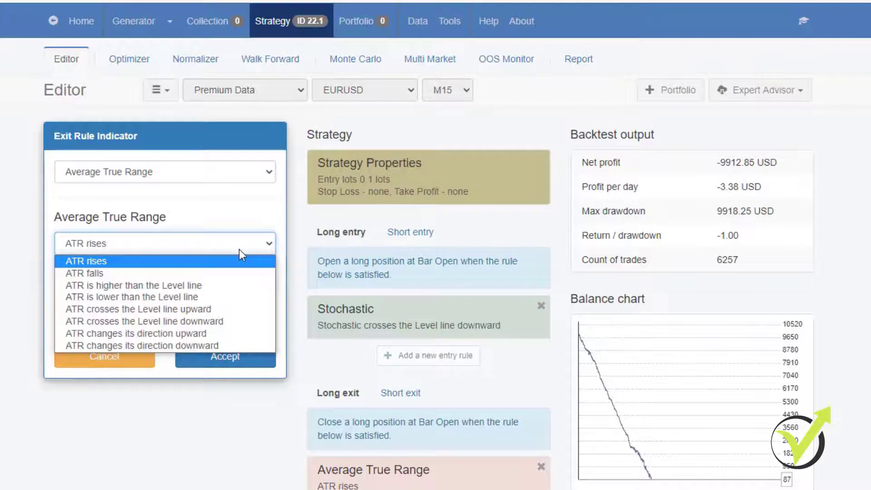
left_click(252, 320)
left_click(236, 357)
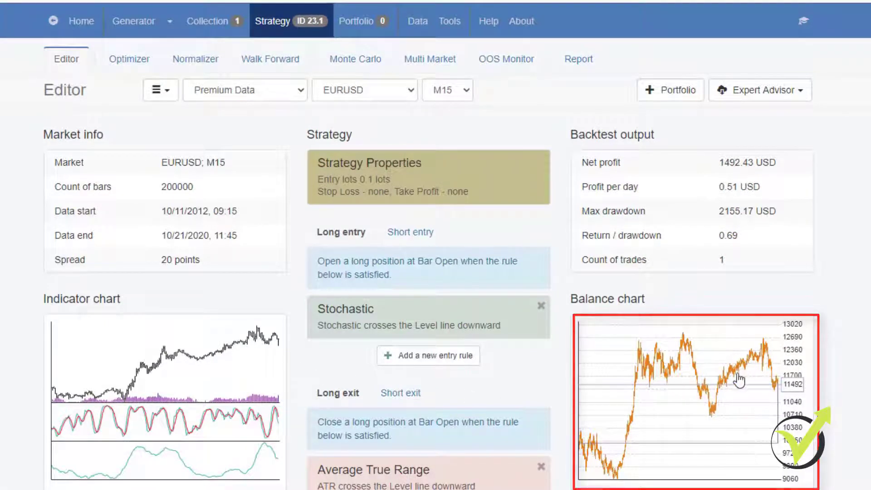
Make Stop Loss fixed at 100 pips and Take Profit fixed at 60 pips.
left_click(416, 185)
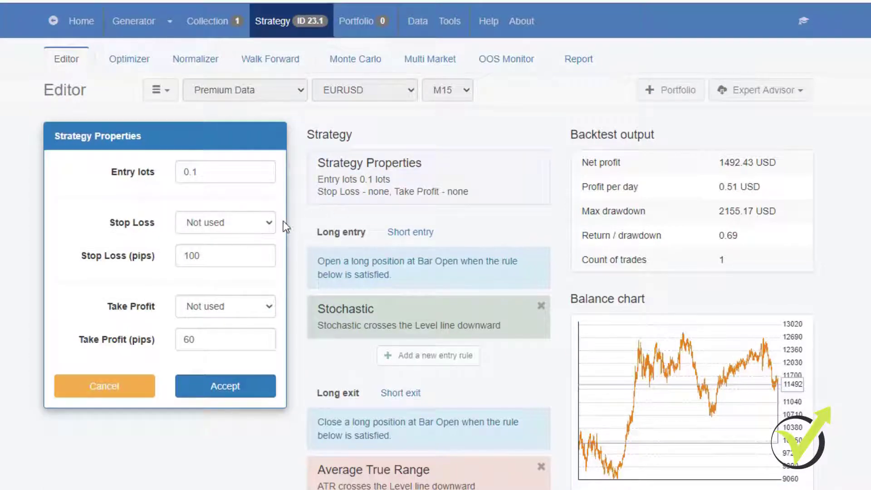
left_click(266, 224)
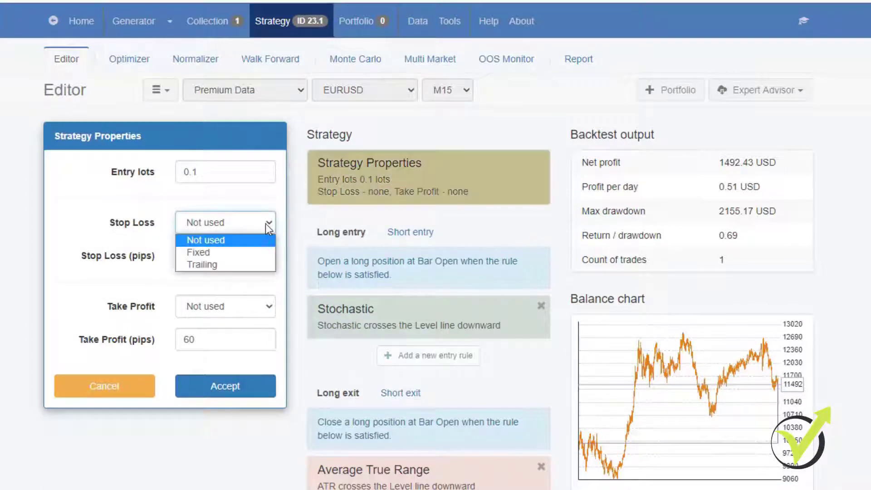
left_click(242, 252)
left_click(222, 306)
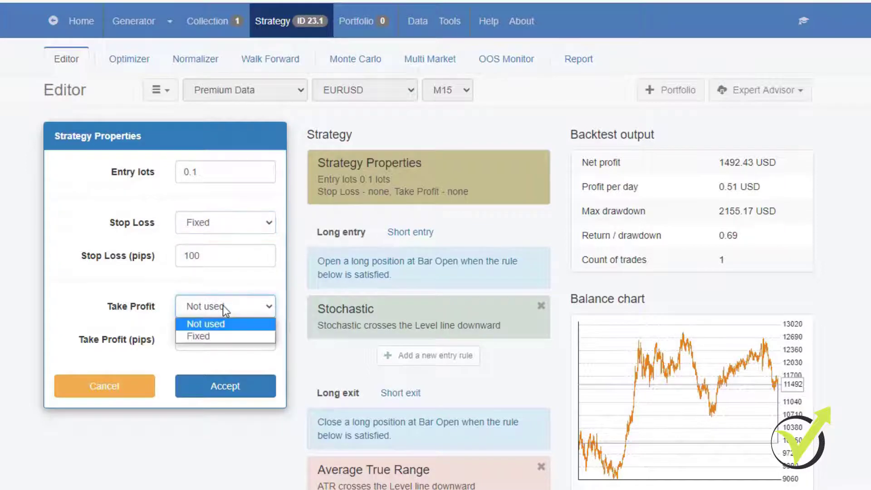
left_click(230, 336)
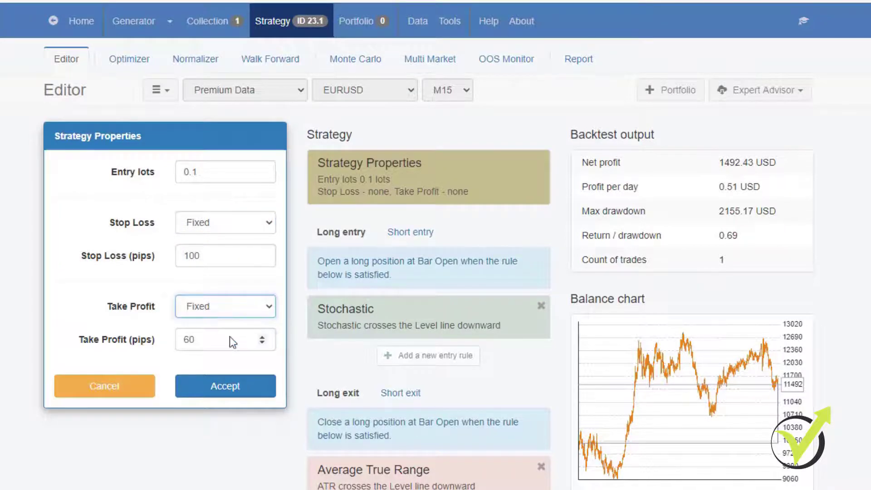
left_click(260, 389)
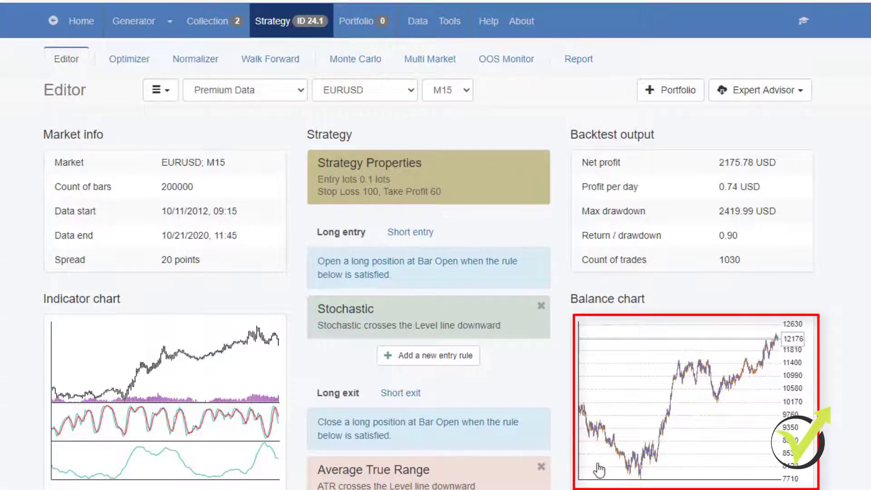
Set the Stochastic entry to %K Period 20, %D Period 5, Slowing 10.
left_click(404, 326)
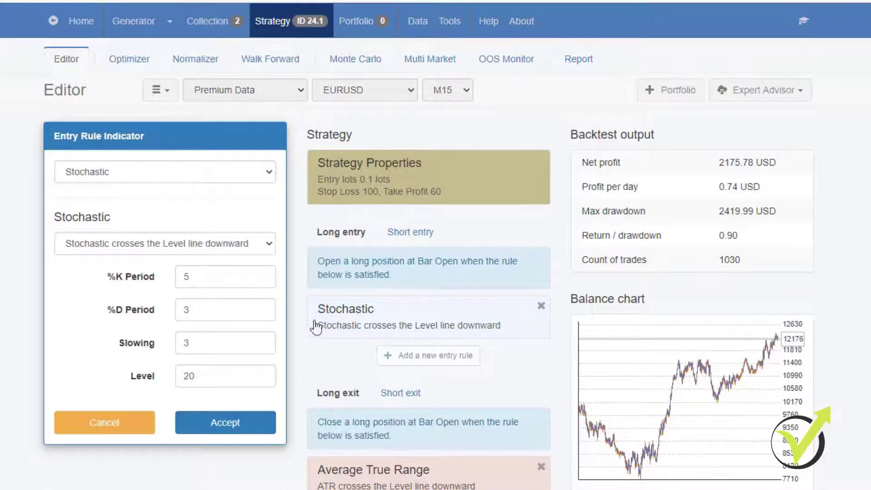
double_click(211, 271)
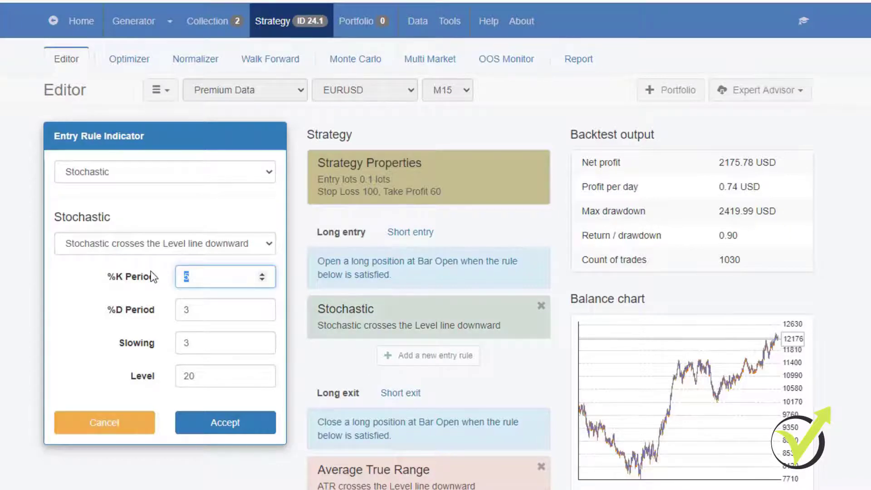
type("20")
double_click(180, 314)
type("5")
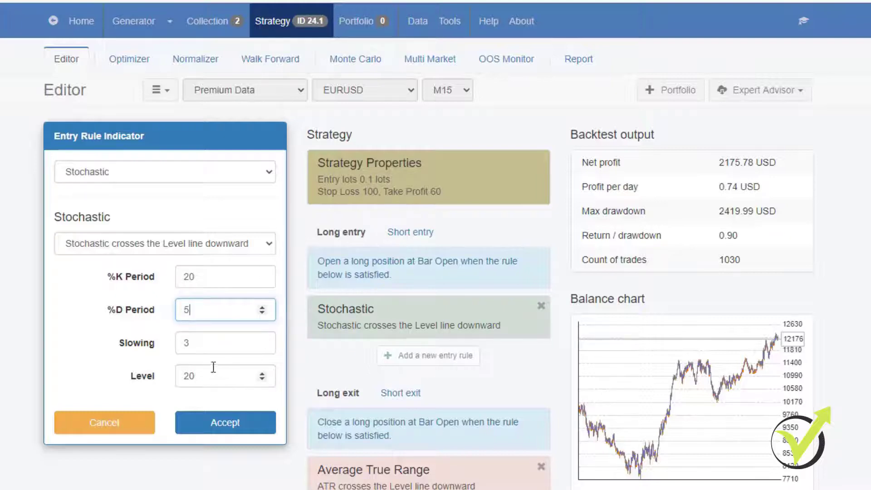
left_click_drag(211, 348, 178, 347)
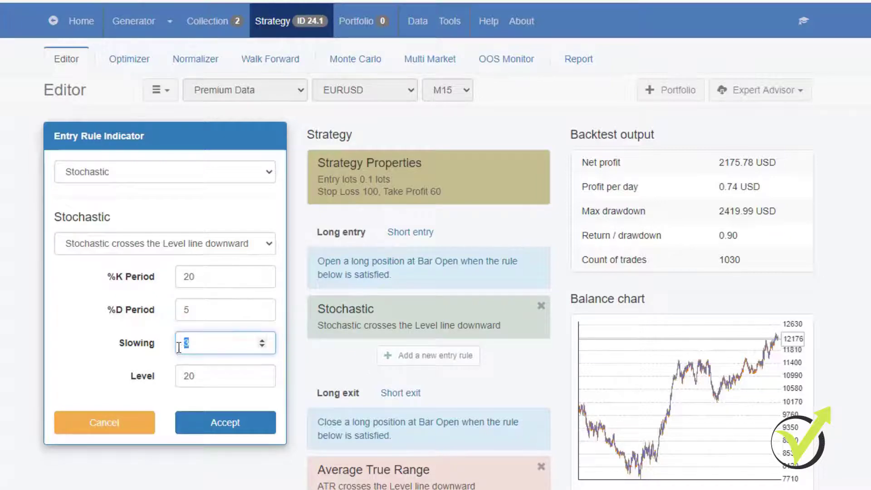
type("10")
left_click(229, 432)
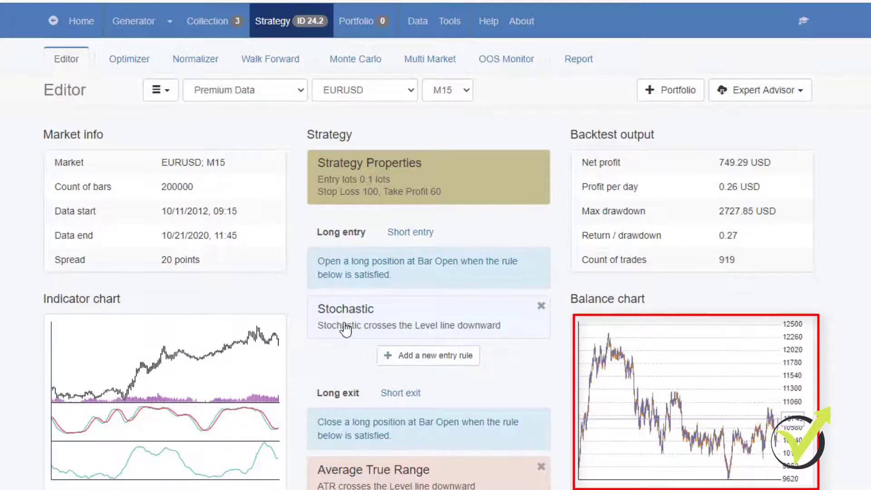
Raise Stochastic %K Period by one and Slowing to 11, then re-backtest.
left_click(313, 336)
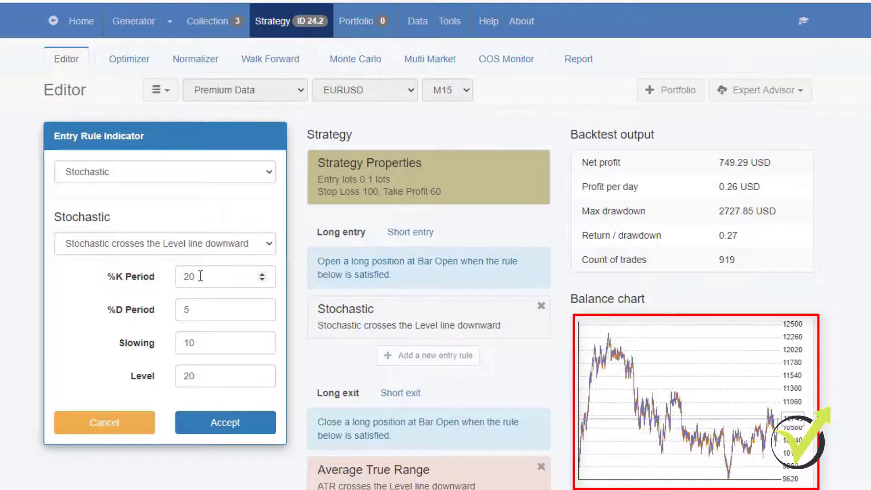
left_click(262, 273)
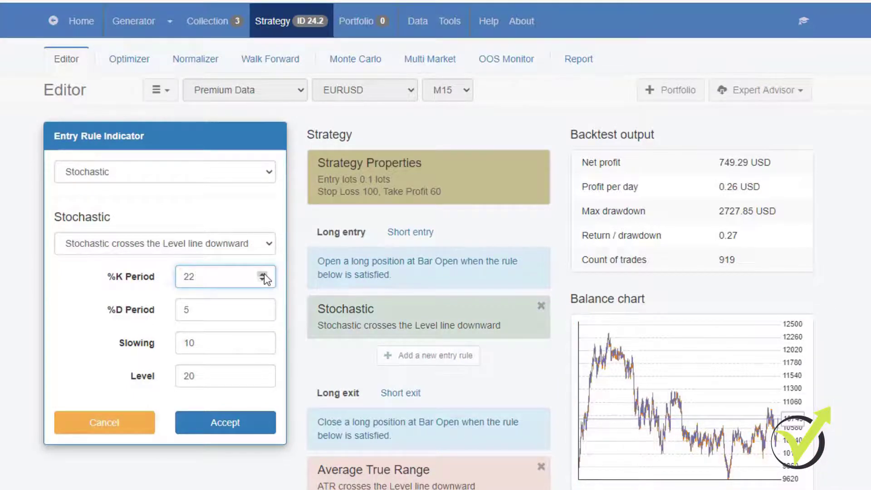
left_click(262, 341)
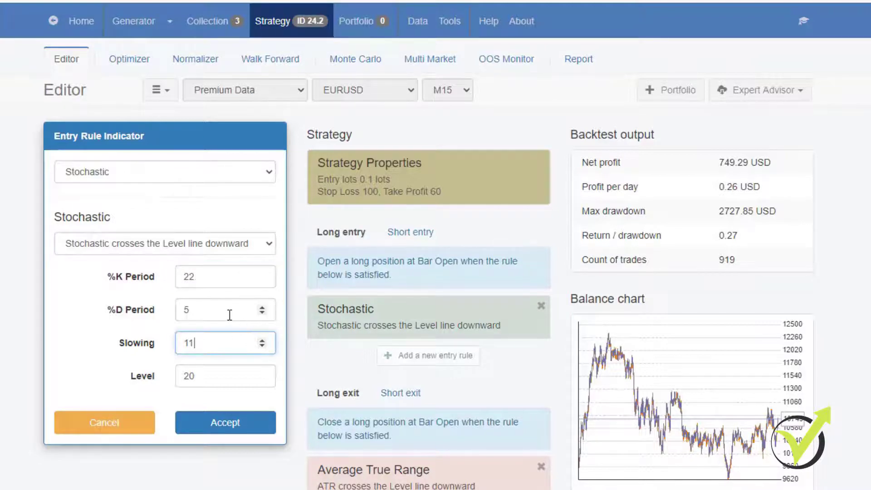
left_click(236, 424)
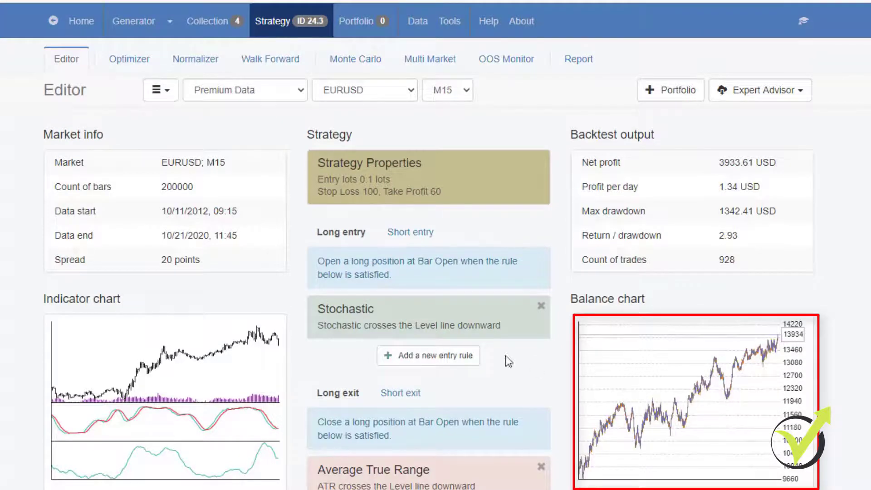
Try Stochastic %K Period 23, then revert to 22 for the better 3933.61 USD result.
left_click(406, 328)
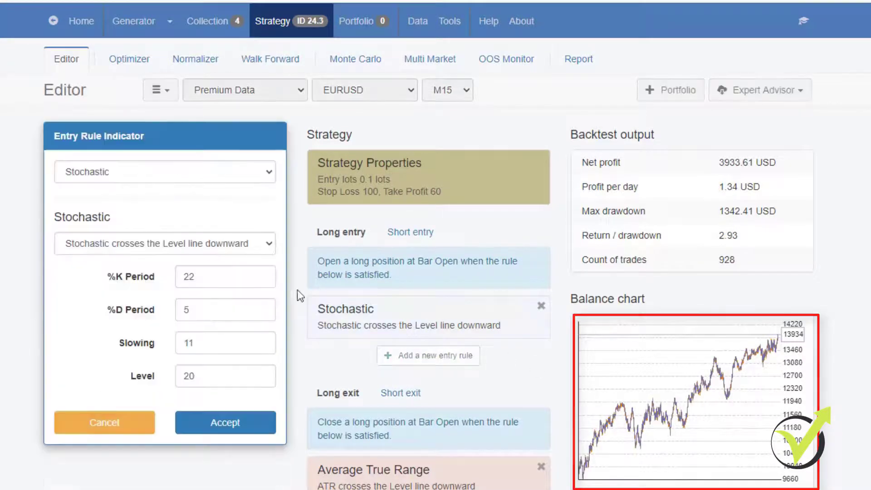
left_click(267, 274)
left_click(245, 424)
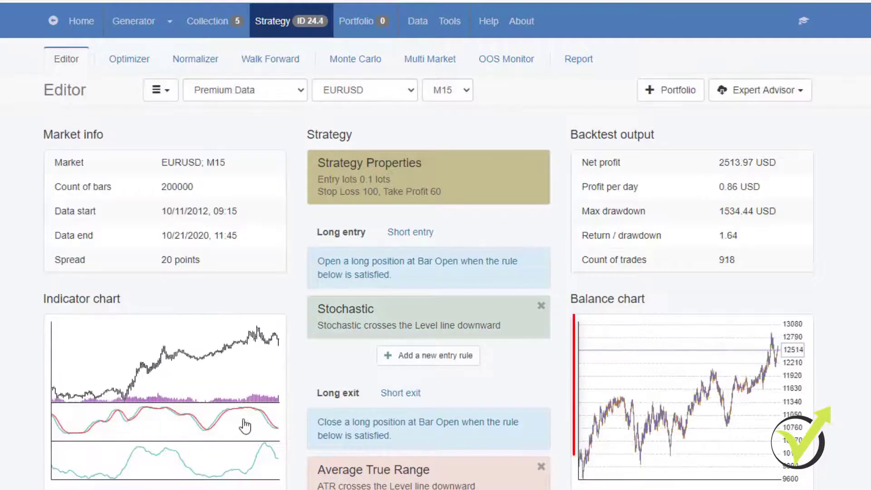
left_click(411, 320)
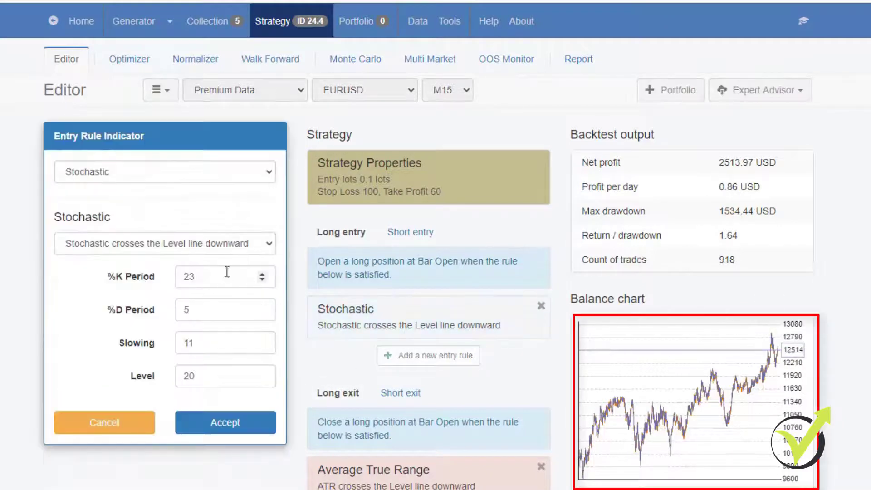
left_click(261, 279)
left_click(232, 425)
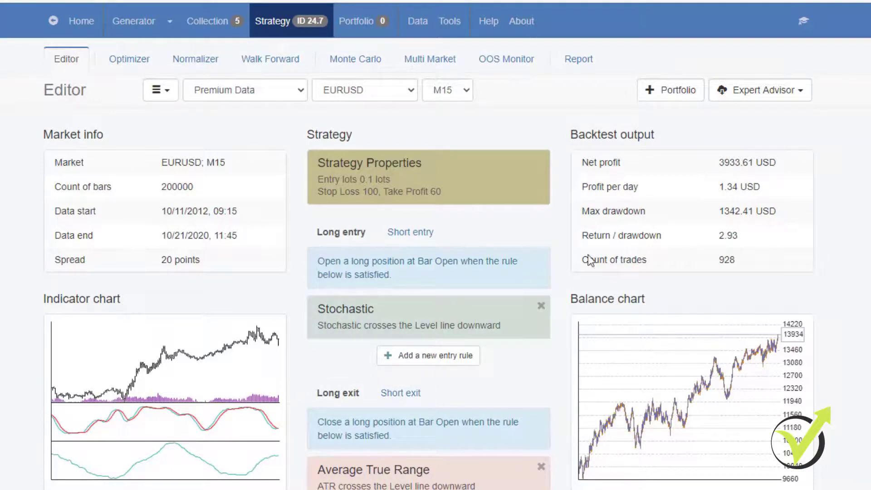
Export the strategy as MT4 and MT5 Expert Advisors and open the downloaded .mq4 file.
left_click(796, 95)
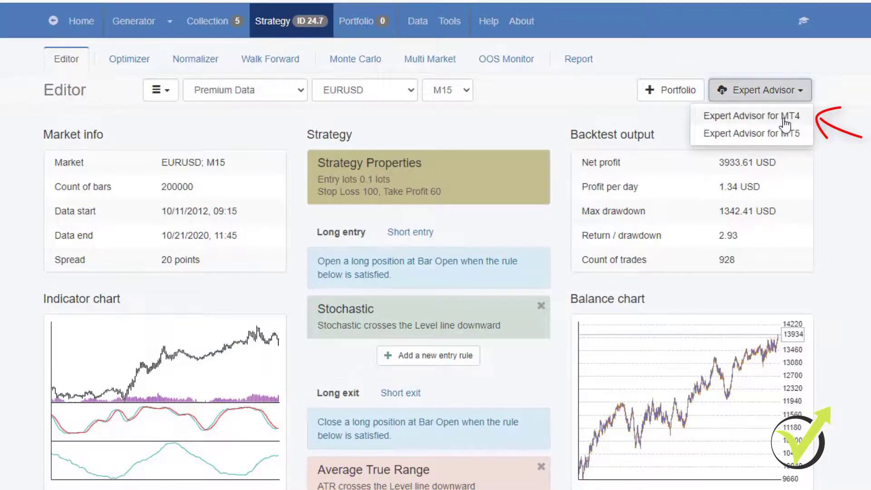
left_click(784, 117)
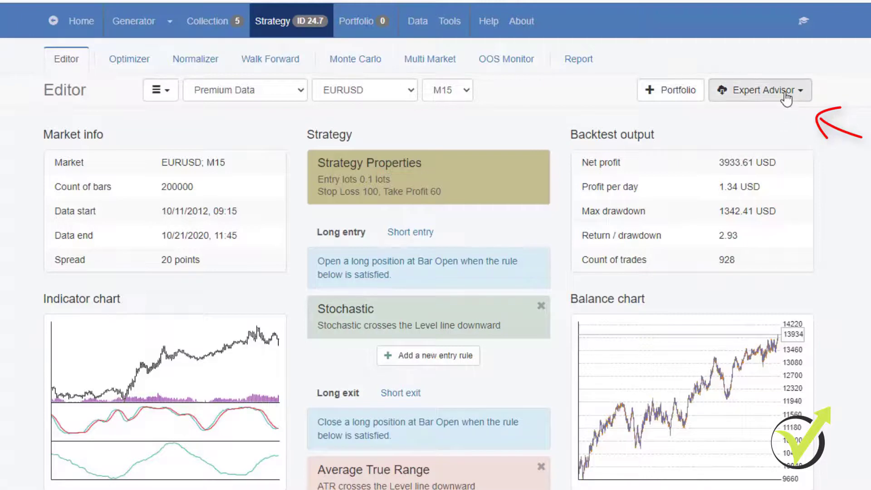
left_click(735, 90)
left_click(789, 134)
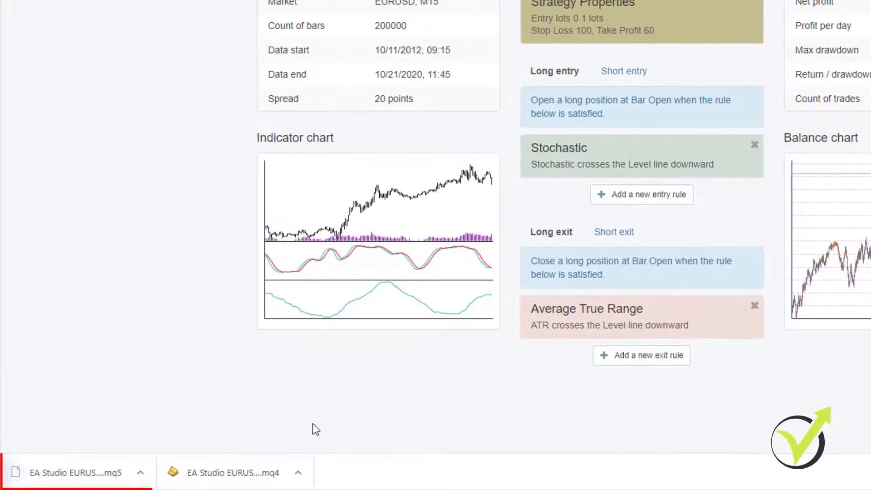
left_click(241, 480)
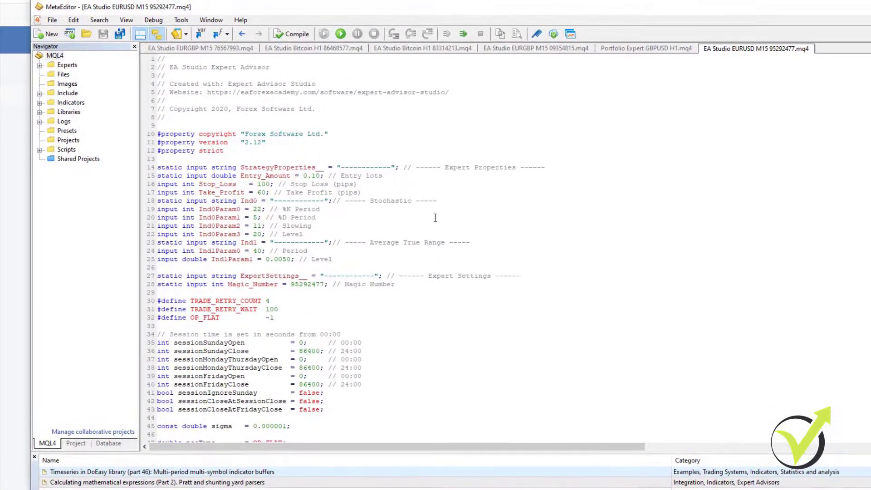
Scroll through the exported .mq4 code in MetaEditor down to the bottom and back up.
scroll(435, 218, "down", 20)
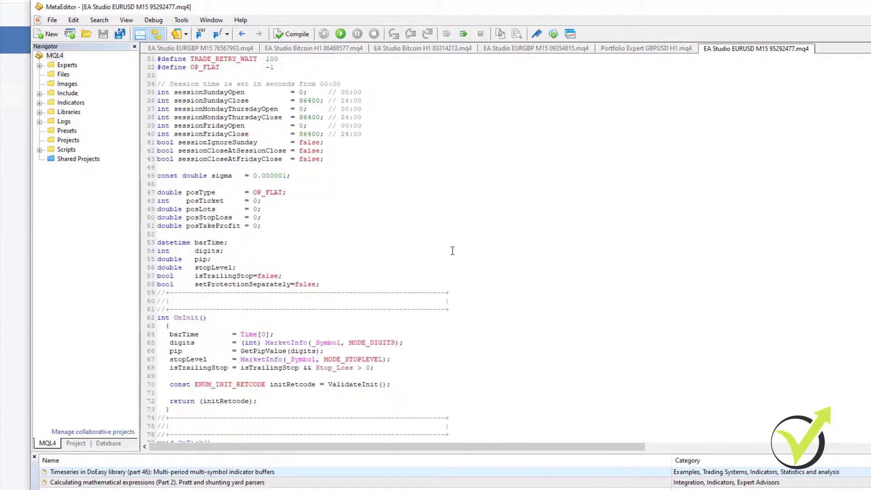
scroll(435, 245, "down", 20)
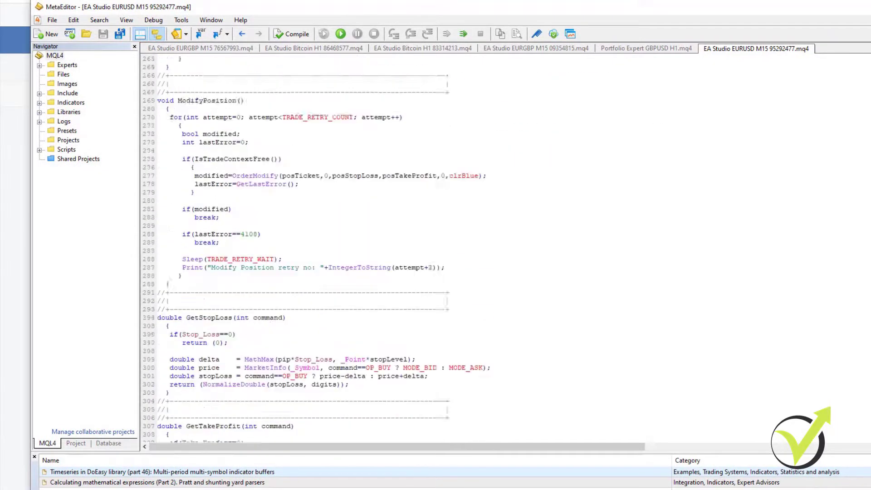
scroll(435, 245, "down", 20)
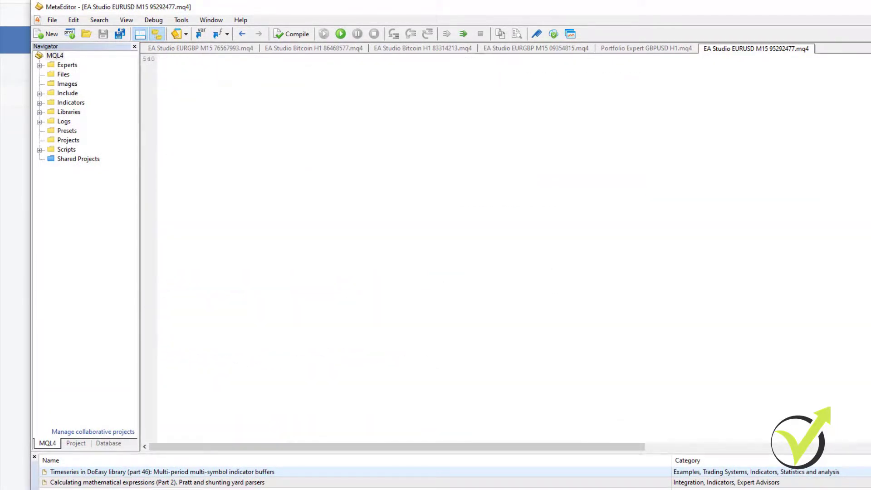
scroll(436, 245, "up", 20)
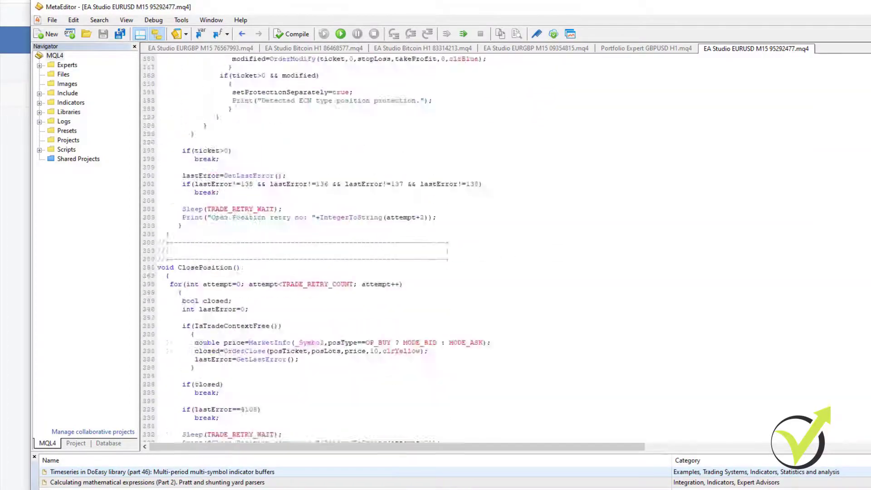
scroll(435, 245, "up", 20)
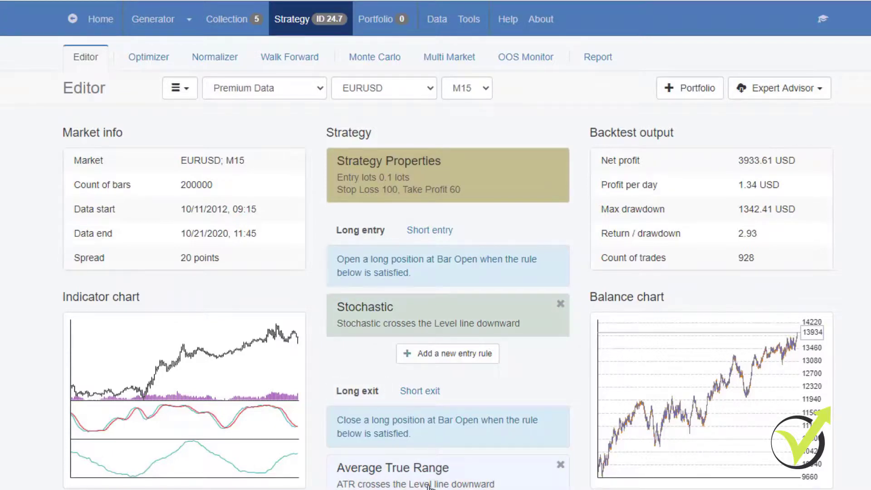
Switch to the Generator page, loaded with GBPUSD M15 data and no results.
left_click(153, 19)
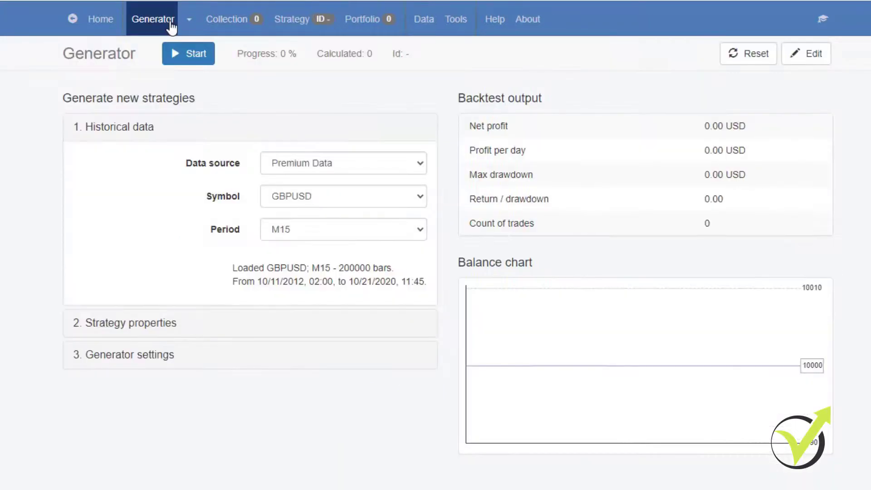